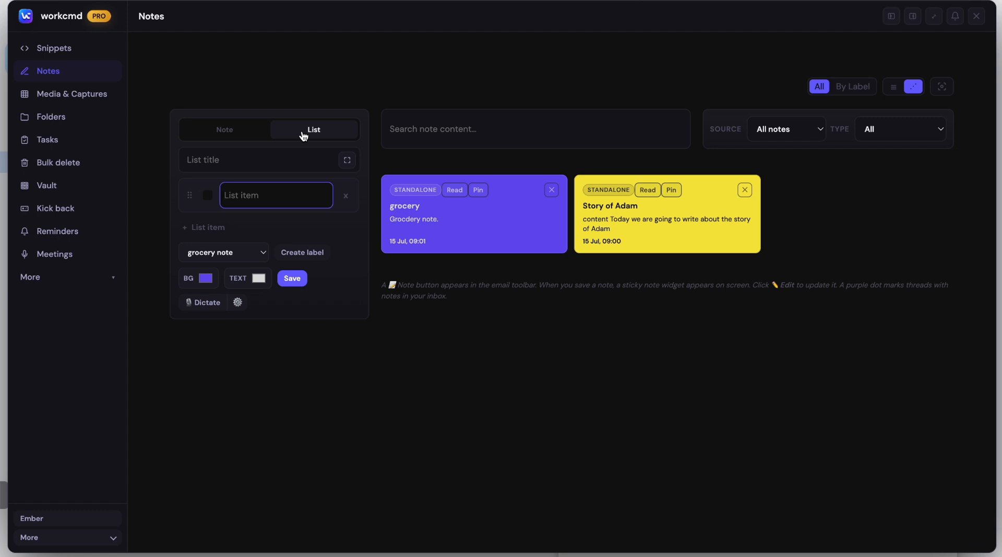
Title the new list Grocery and open it in the expanded List Editor.
{"action": "left_click", "coordinate": [290, 160]}
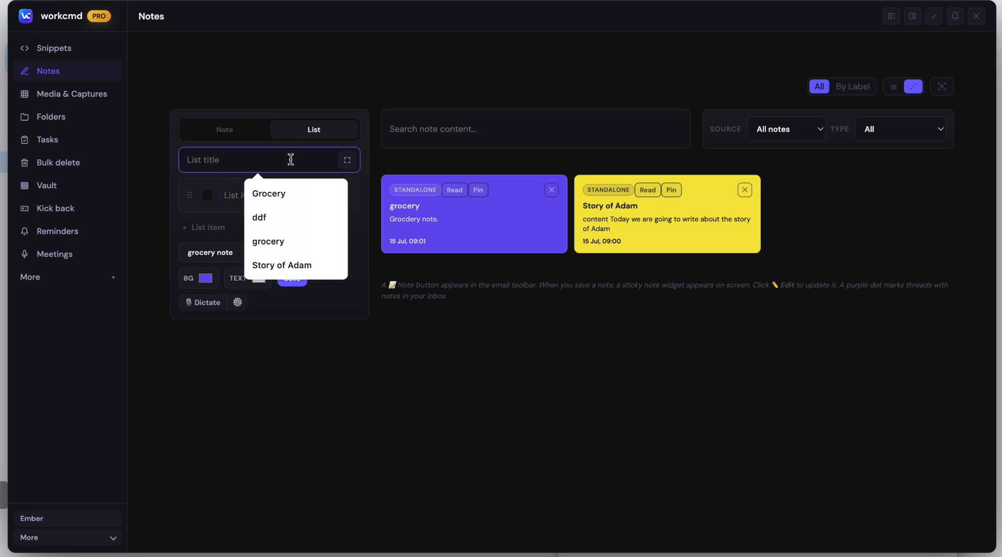
{"action": "left_click", "coordinate": [284, 194]}
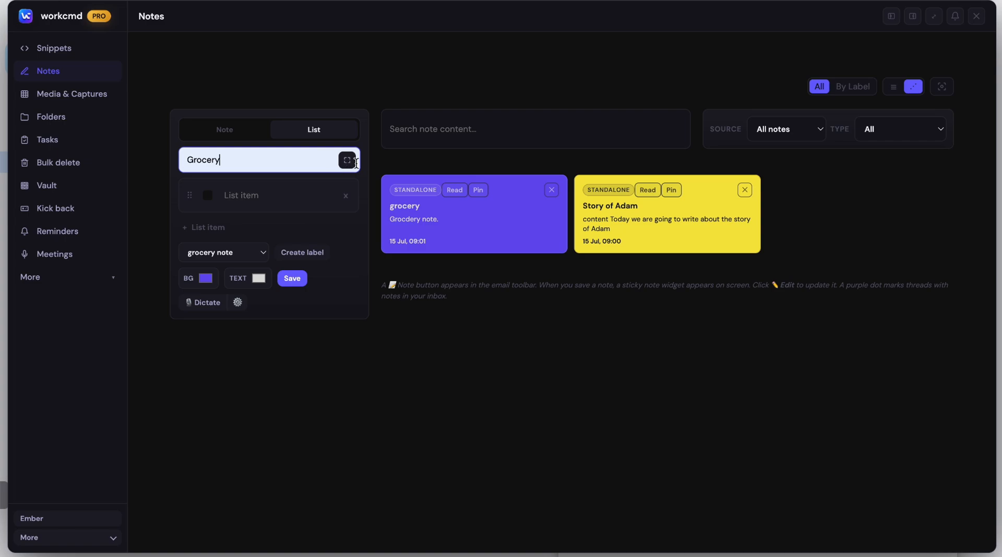
{"action": "left_click", "coordinate": [347, 160]}
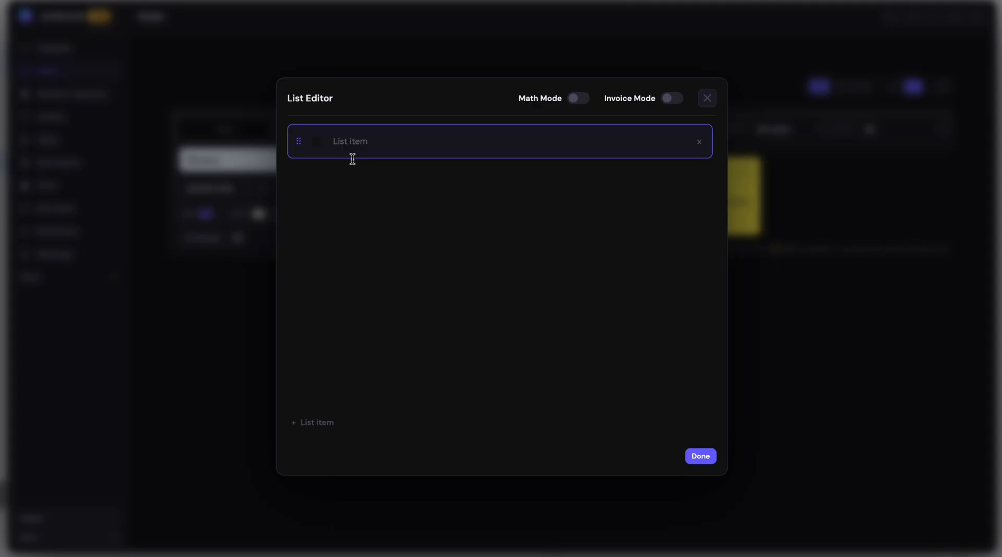
Enter Tomatoes as the first list item and start a second item below it.
{"action": "left_click", "coordinate": [388, 145]}
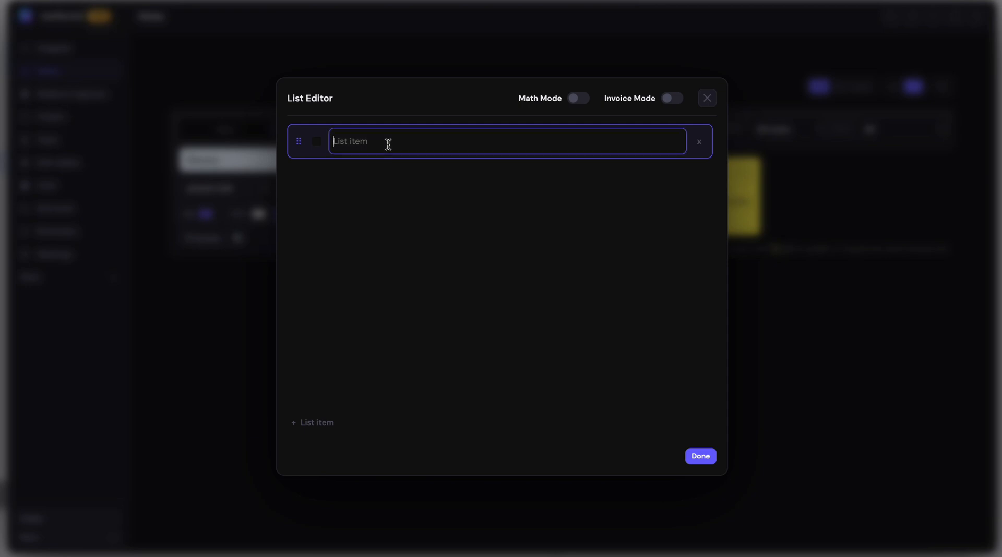
{"action": "type", "text": "Tomatoes"}
{"action": "key", "text": "Return"}
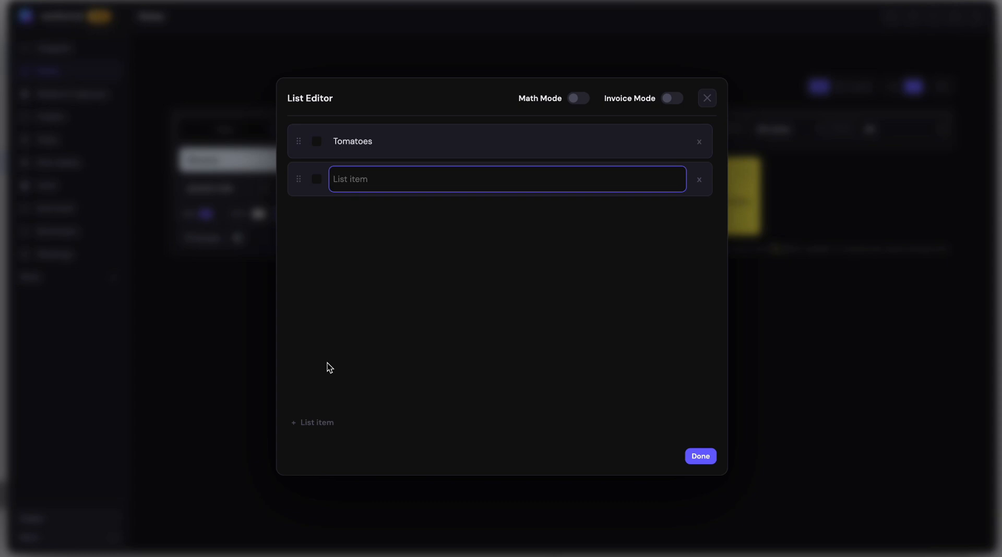
Add an extra blank item to the end of the list and remove it.
{"action": "left_click", "coordinate": [323, 426]}
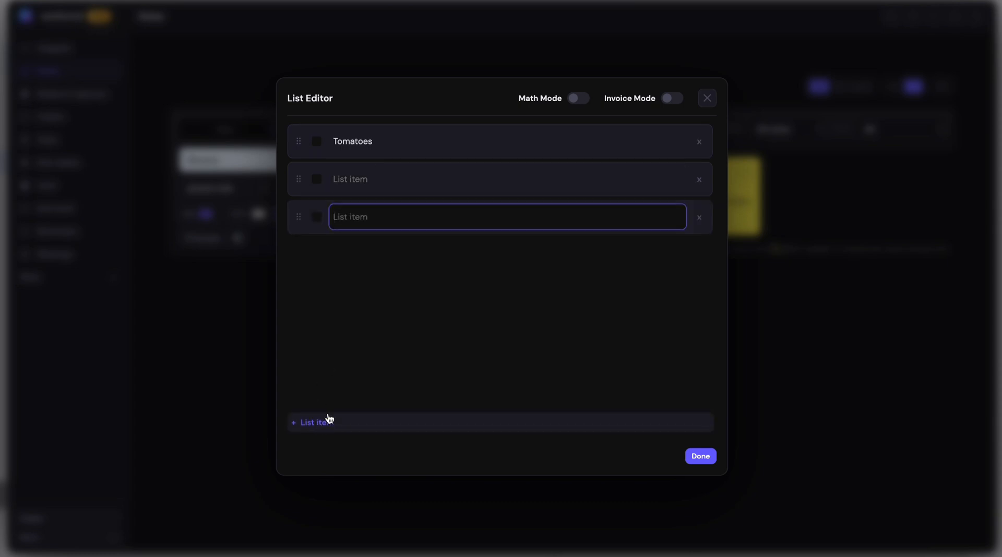
{"action": "left_click", "coordinate": [700, 219]}
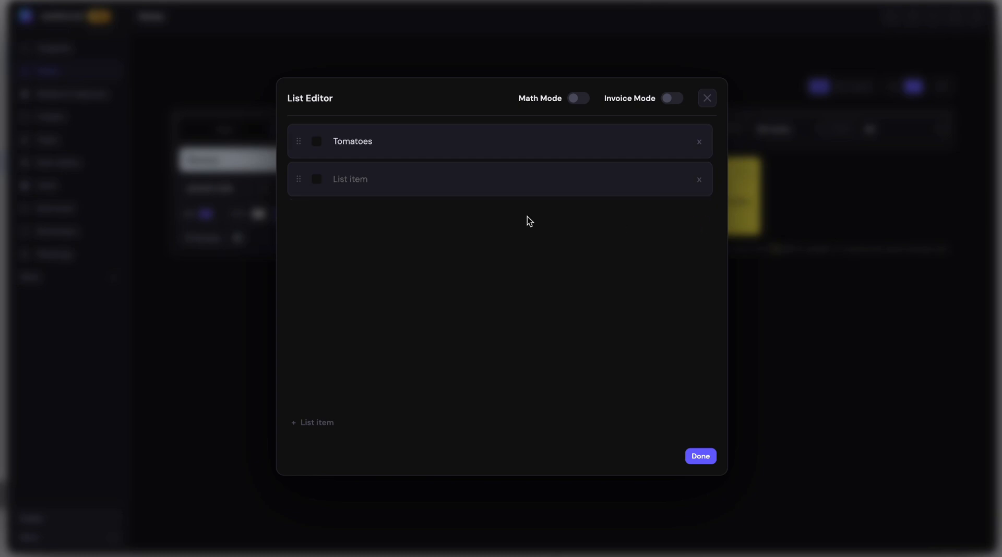
{"action": "left_click", "coordinate": [414, 152]}
Turn on Invoice Mode, review its settings and billing details form, and turn the mode off.
{"action": "left_click", "coordinate": [670, 99]}
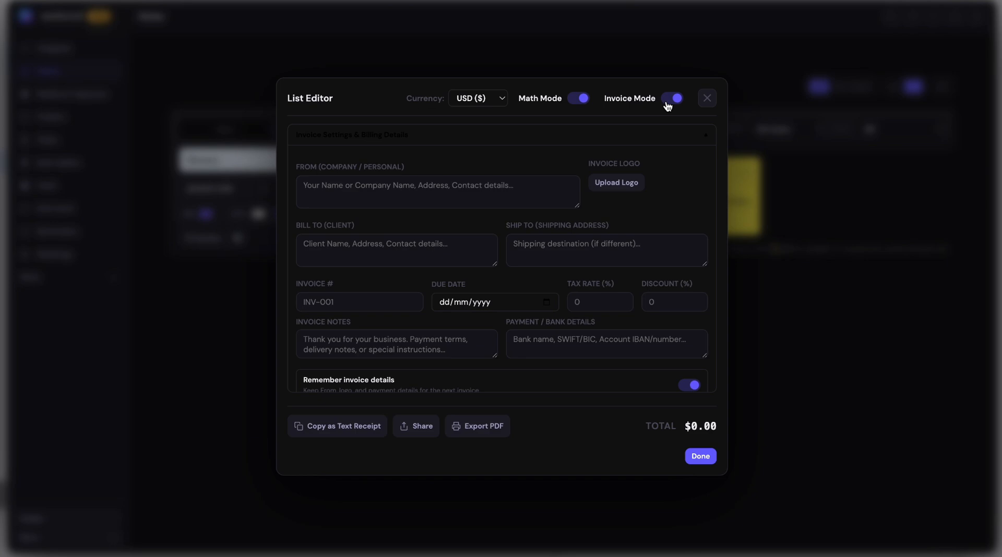
{"action": "scroll", "coordinate": [511, 290], "scroll_direction": "down", "scroll_amount": 2}
{"action": "scroll", "coordinate": [512, 292], "scroll_direction": "up", "scroll_amount": 2}
{"action": "left_click", "coordinate": [667, 99]}
Toggle Math Mode off and back on, and enter Pear as the second list item.
{"action": "left_click", "coordinate": [577, 101]}
{"action": "left_click", "coordinate": [577, 101]}
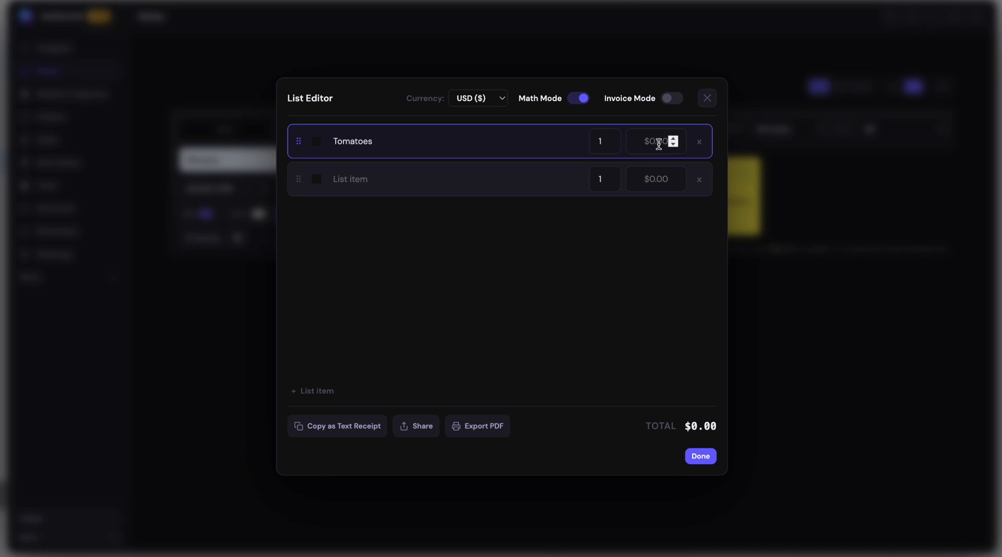
{"action": "left_click", "coordinate": [464, 179]}
{"action": "type", "text": "Pear"}
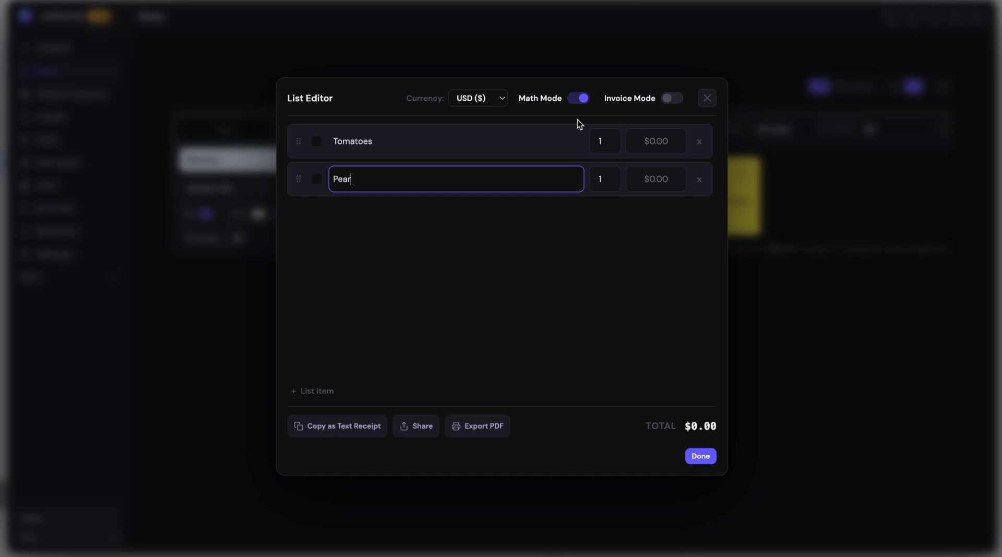
Set Tomatoes to quantity 2 at a price of 20 and give Pear a price of 5.
{"action": "left_click", "coordinate": [607, 138]}
{"action": "left_click", "coordinate": [651, 144]}
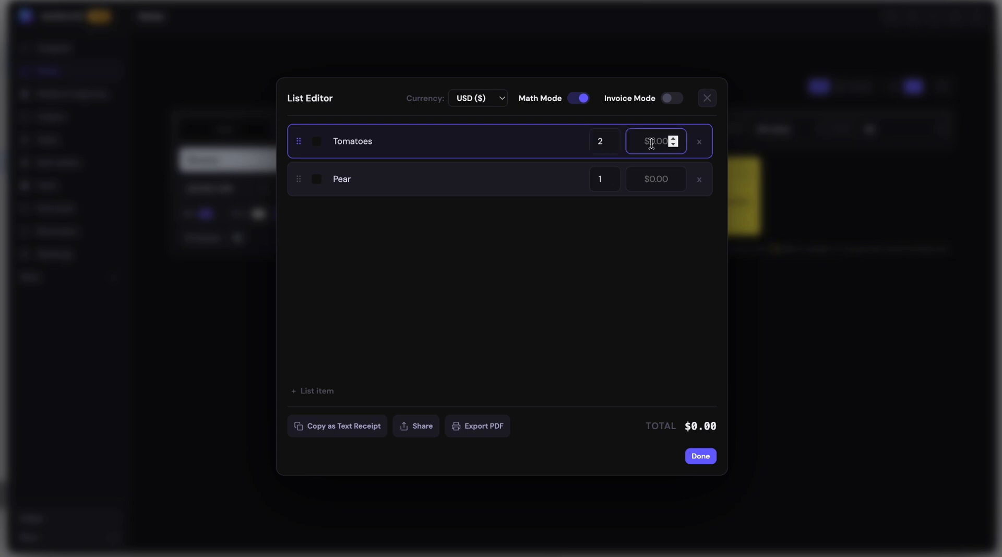
{"action": "type", "text": "20"}
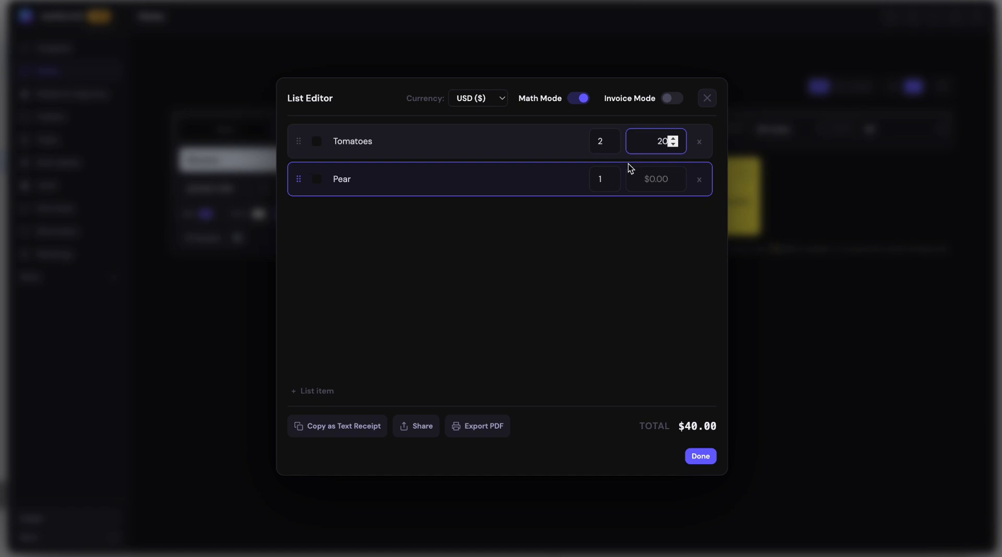
{"action": "left_click", "coordinate": [657, 180]}
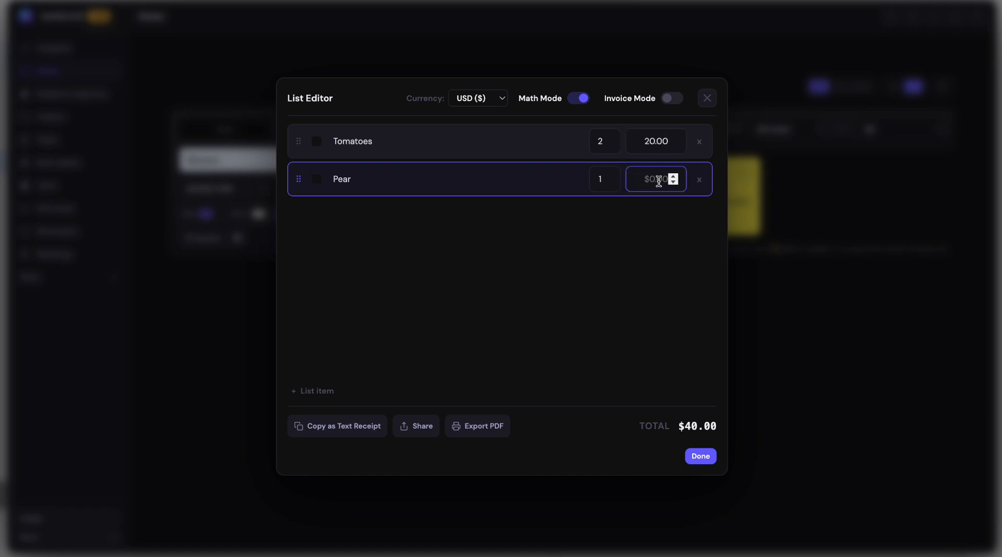
{"action": "type", "text": "5"}
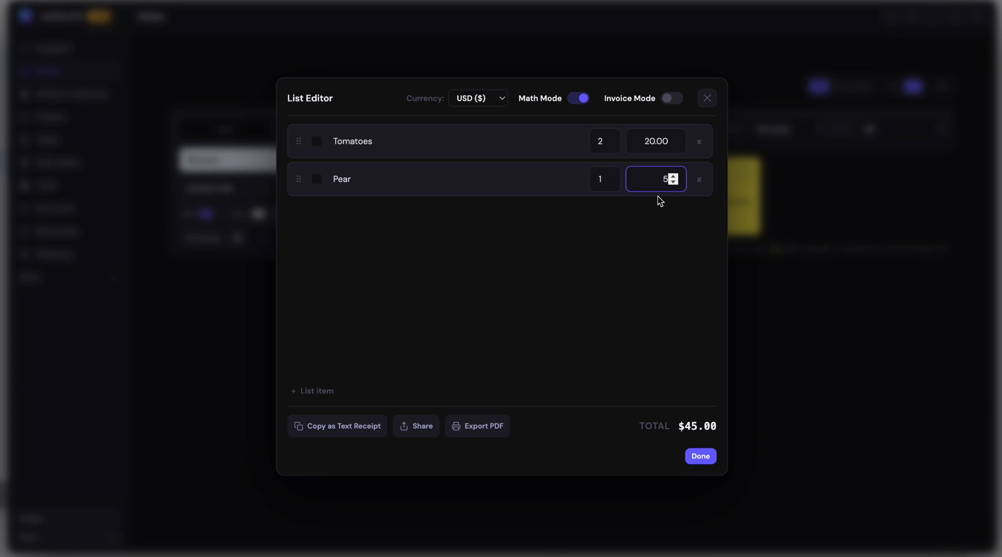
Raise the Tomatoes quantity to 4, and lower it to 1.
{"action": "left_click", "coordinate": [609, 140]}
{"action": "left_click", "coordinate": [607, 139]}
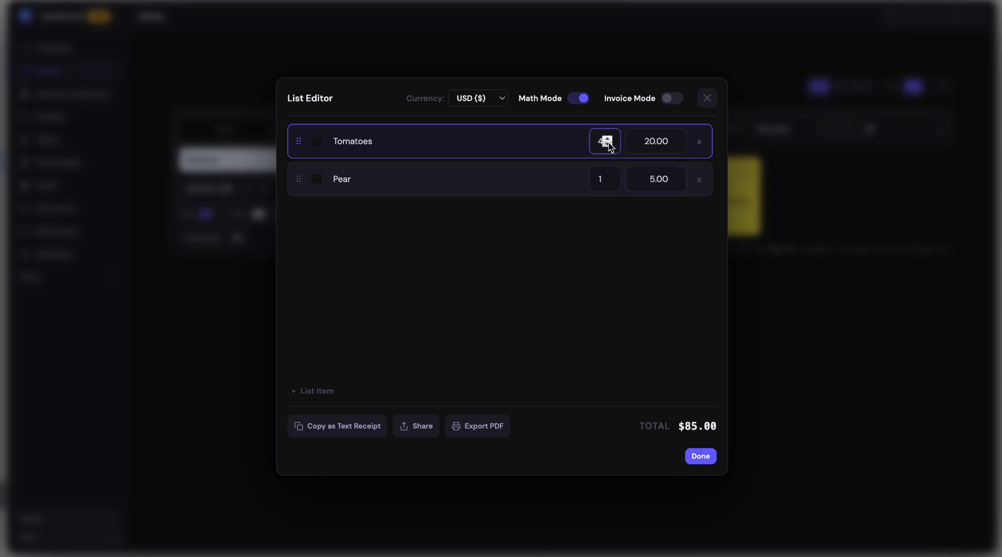
{"action": "left_click", "coordinate": [609, 145]}
{"action": "left_click", "coordinate": [609, 145]}
{"action": "left_click", "coordinate": [609, 145]}
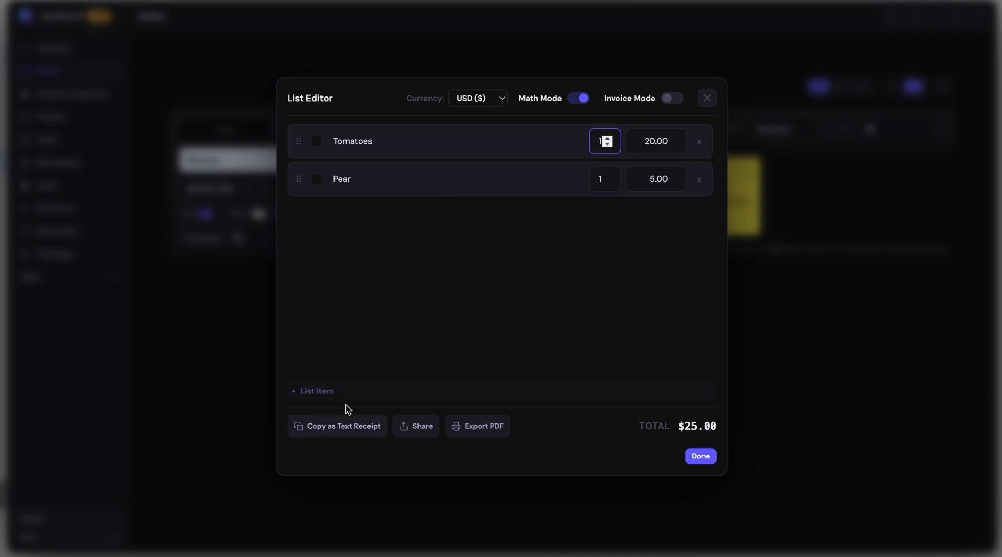
Check the list's sharing options and preview its PDF export without saving the file.
{"action": "left_click", "coordinate": [413, 428]}
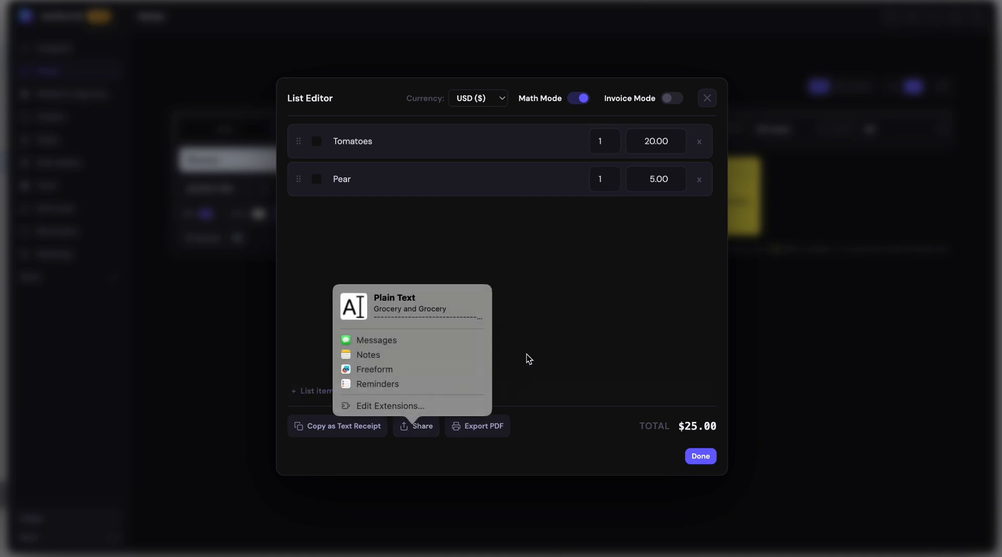
{"action": "left_click", "coordinate": [526, 428]}
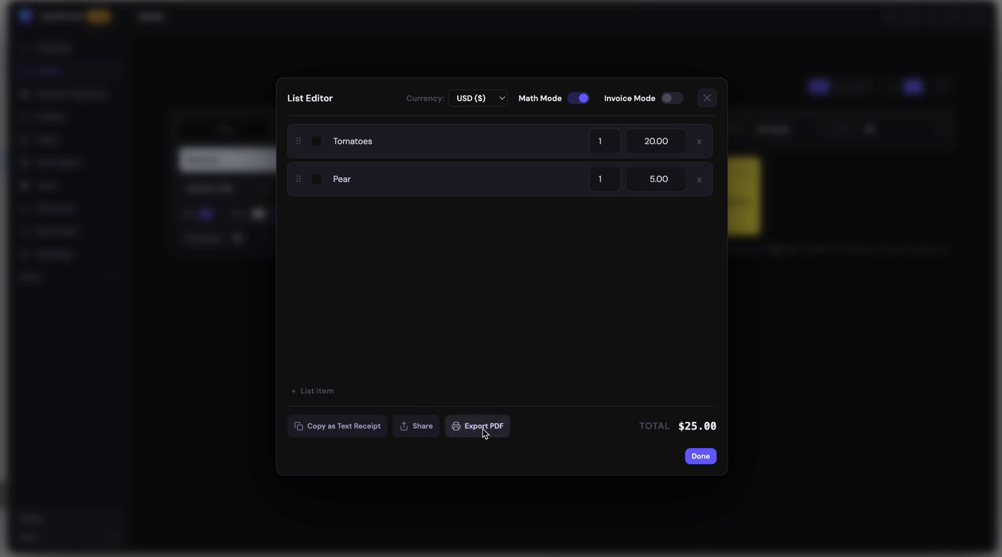
{"action": "left_click", "coordinate": [483, 428]}
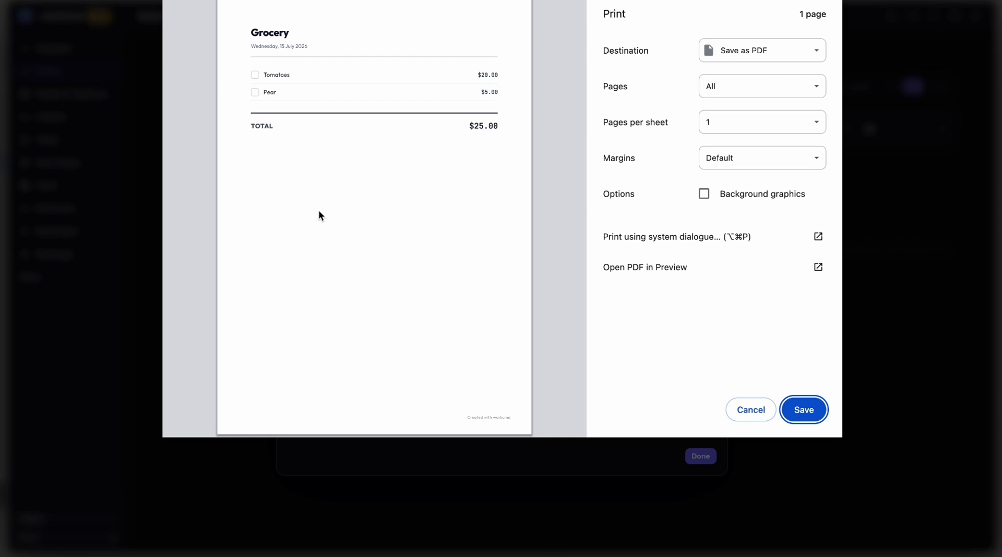
{"action": "left_click", "coordinate": [746, 409]}
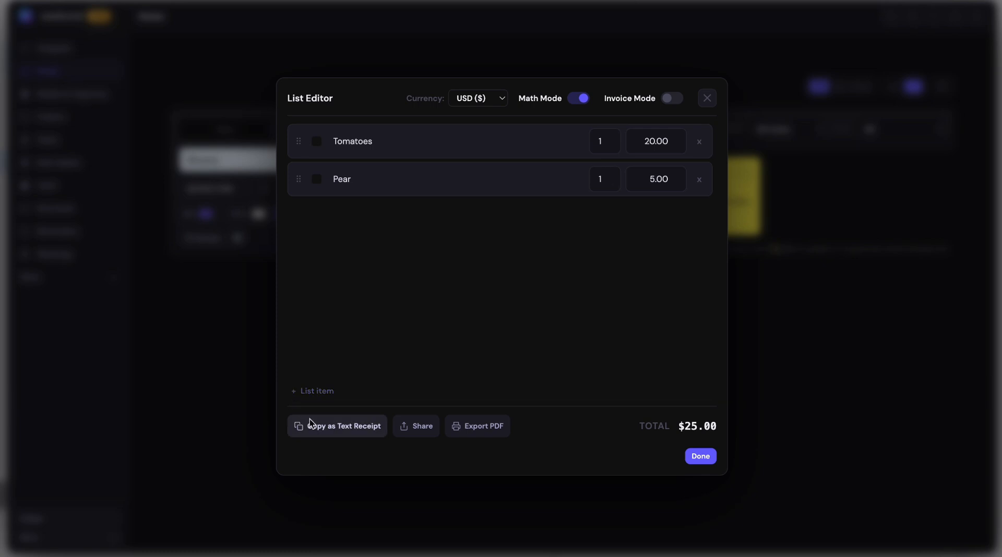
Copy the Grocery list as a text receipt and finish editing to save the list.
{"action": "left_click", "coordinate": [319, 431]}
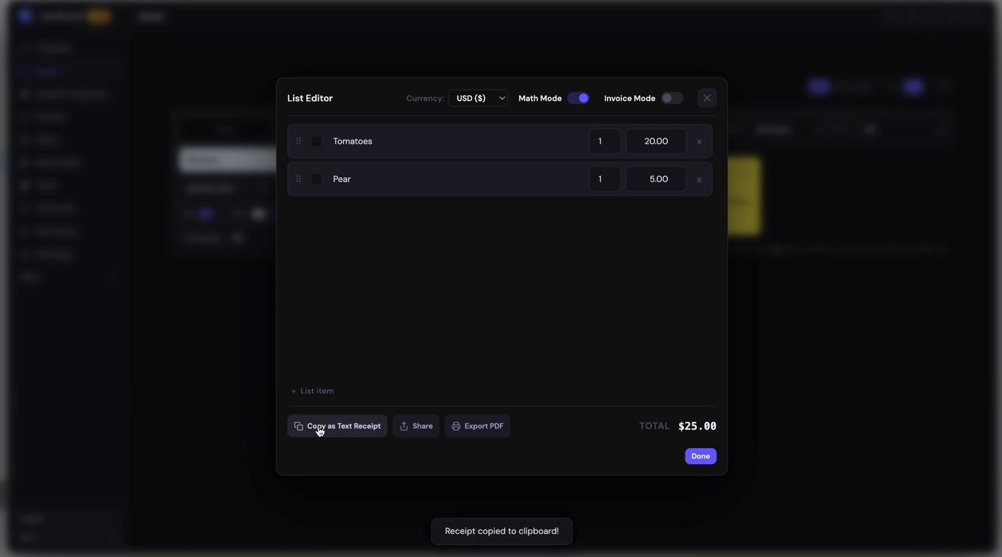
{"action": "left_click", "coordinate": [712, 457]}
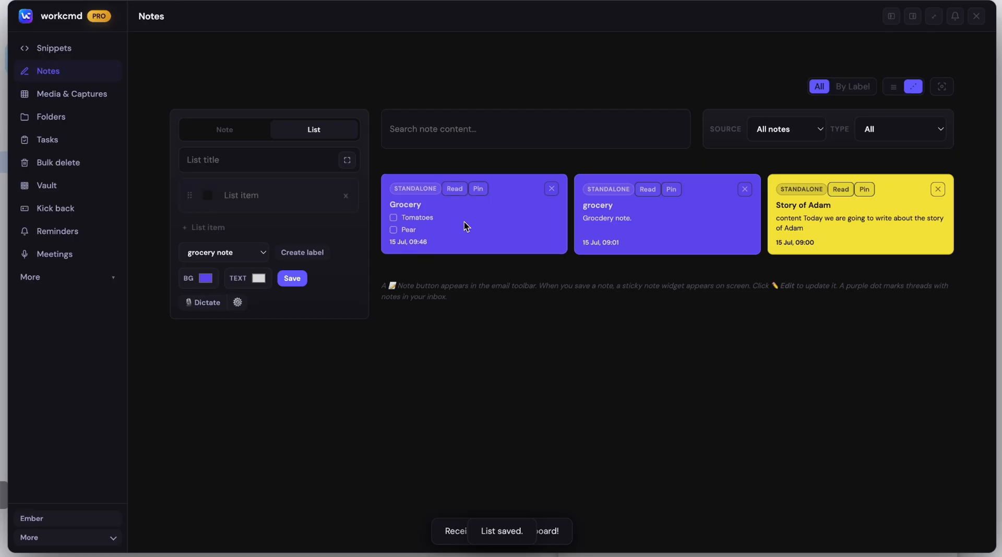
Paste the copied receipt into a new standalone note in the expanded editor, and return to the list form.
{"action": "left_click", "coordinate": [248, 138]}
{"action": "left_click", "coordinate": [347, 192]}
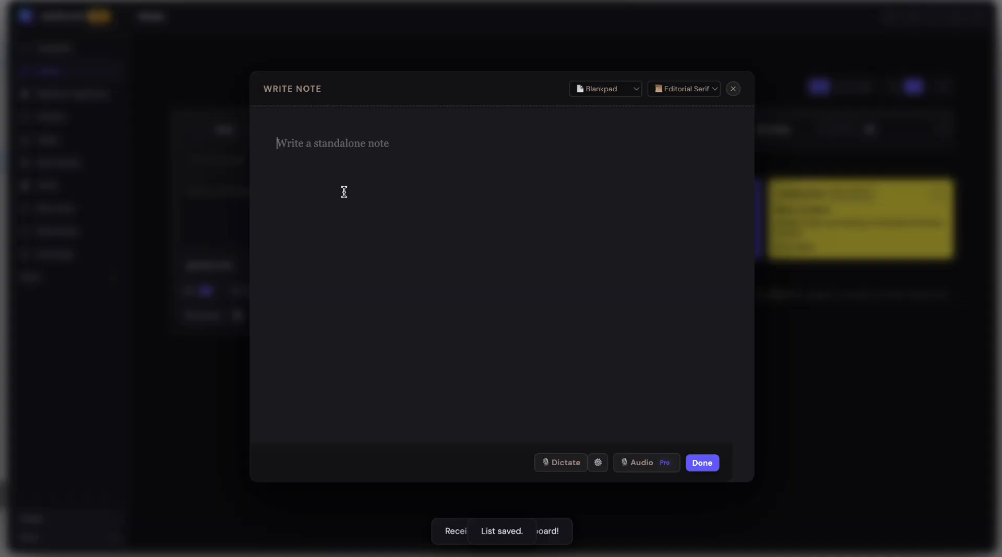
{"action": "key", "text": "ctrl+v"}
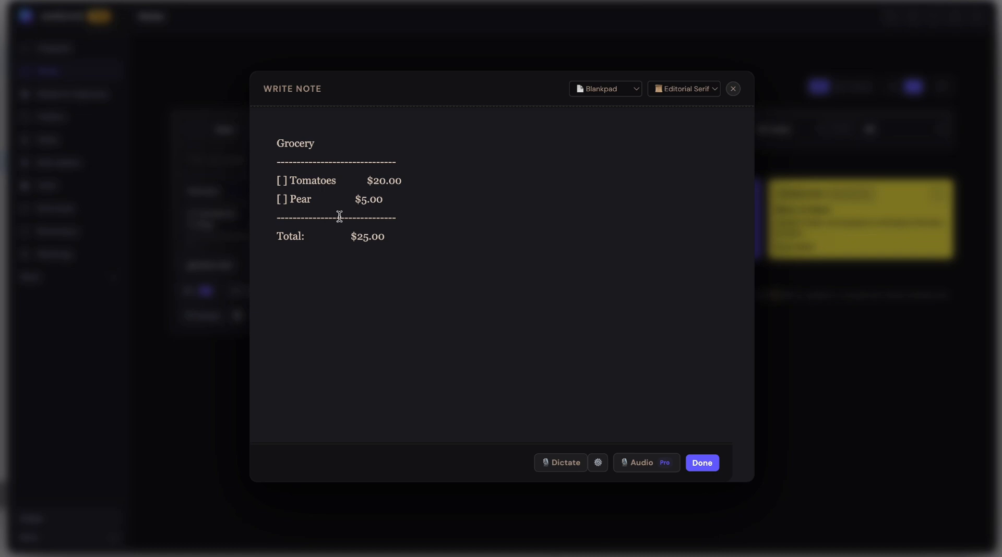
{"action": "left_click", "coordinate": [297, 132]}
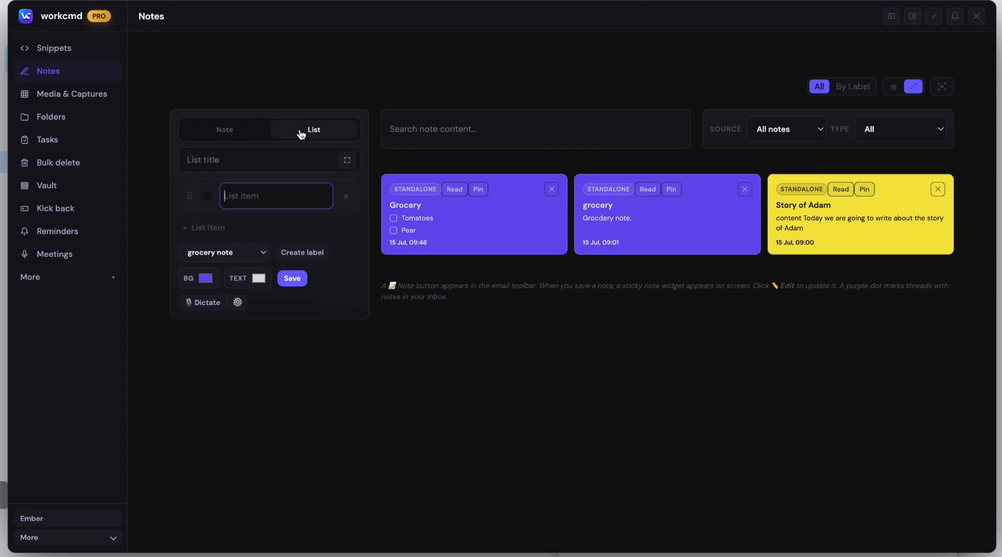
{"action": "left_click", "coordinate": [265, 164]}
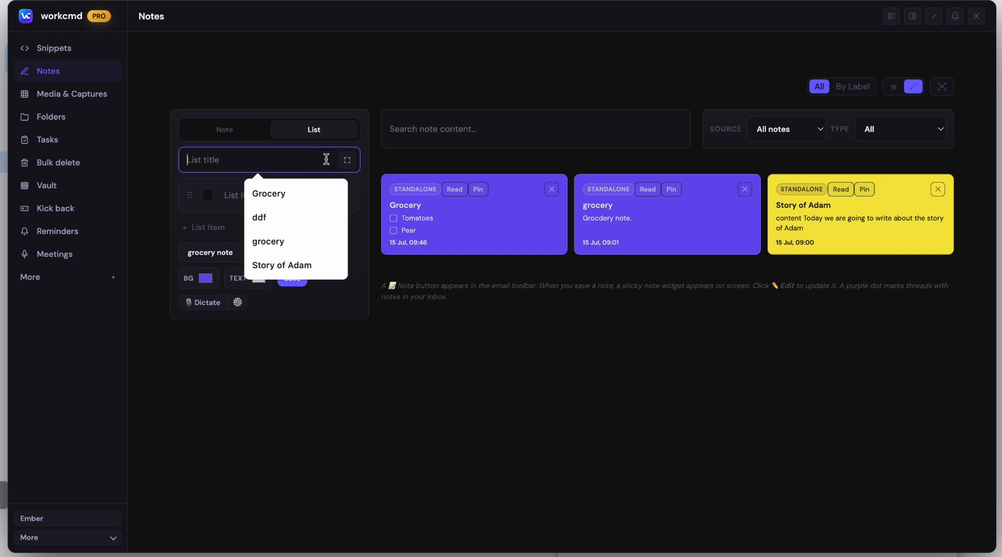
{"action": "left_click", "coordinate": [382, 99]}
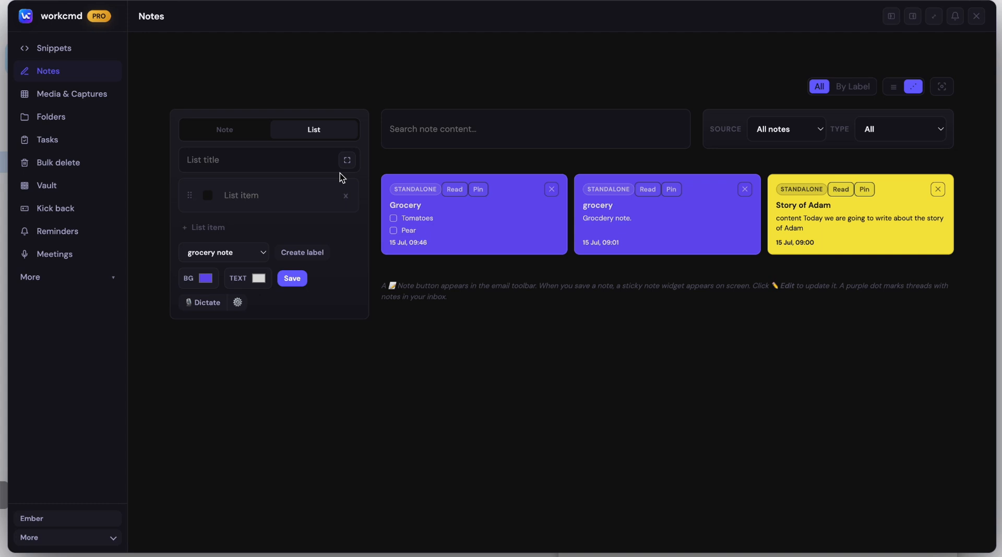